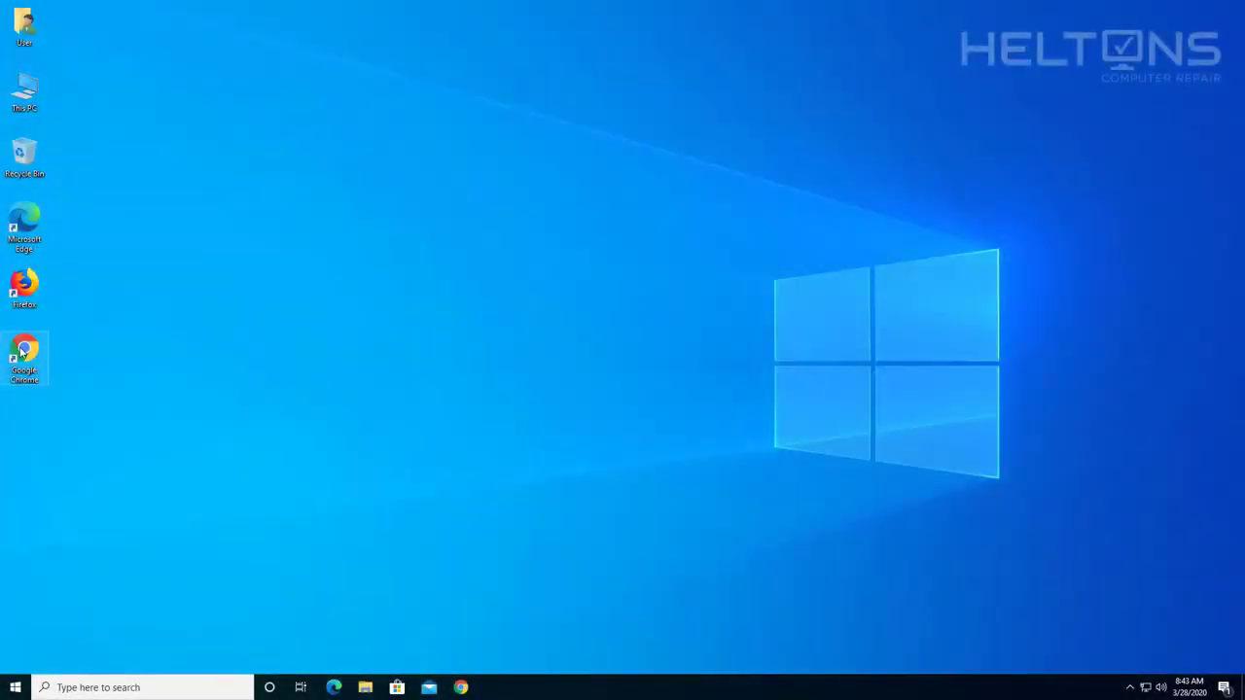
# - Launch Google Chrome and go to malwarebytes.com
pyautogui.doubleClick(25, 352)
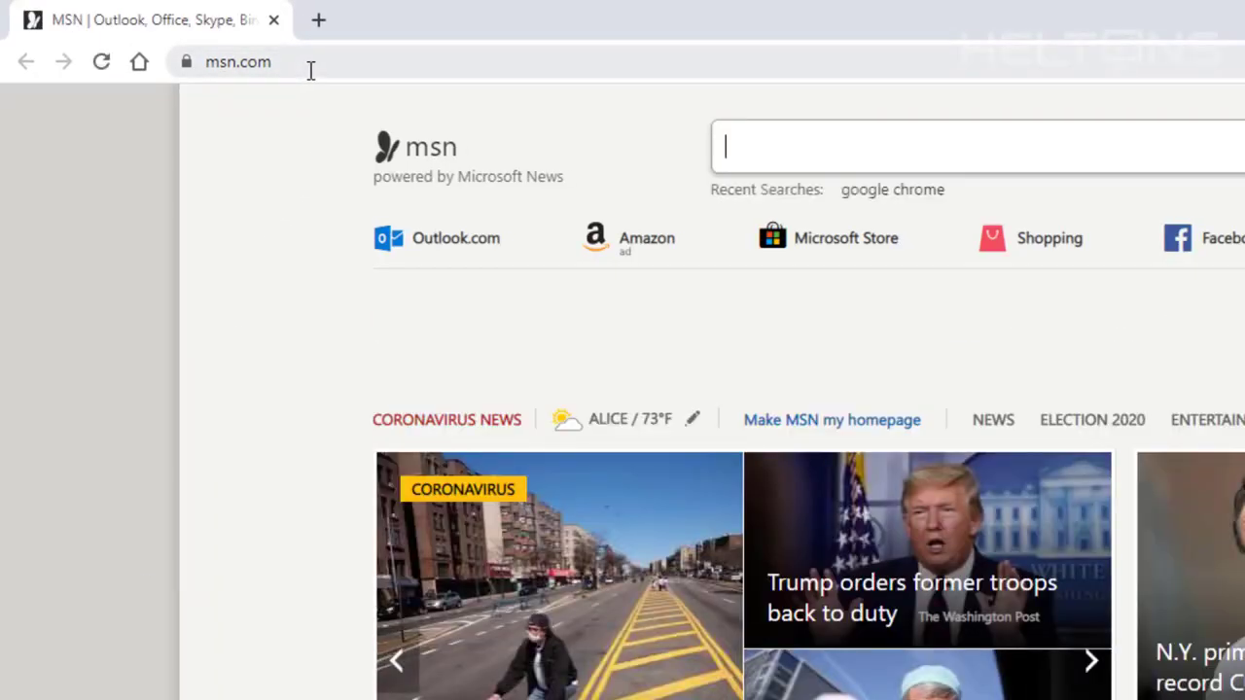
pyautogui.click(311, 70)
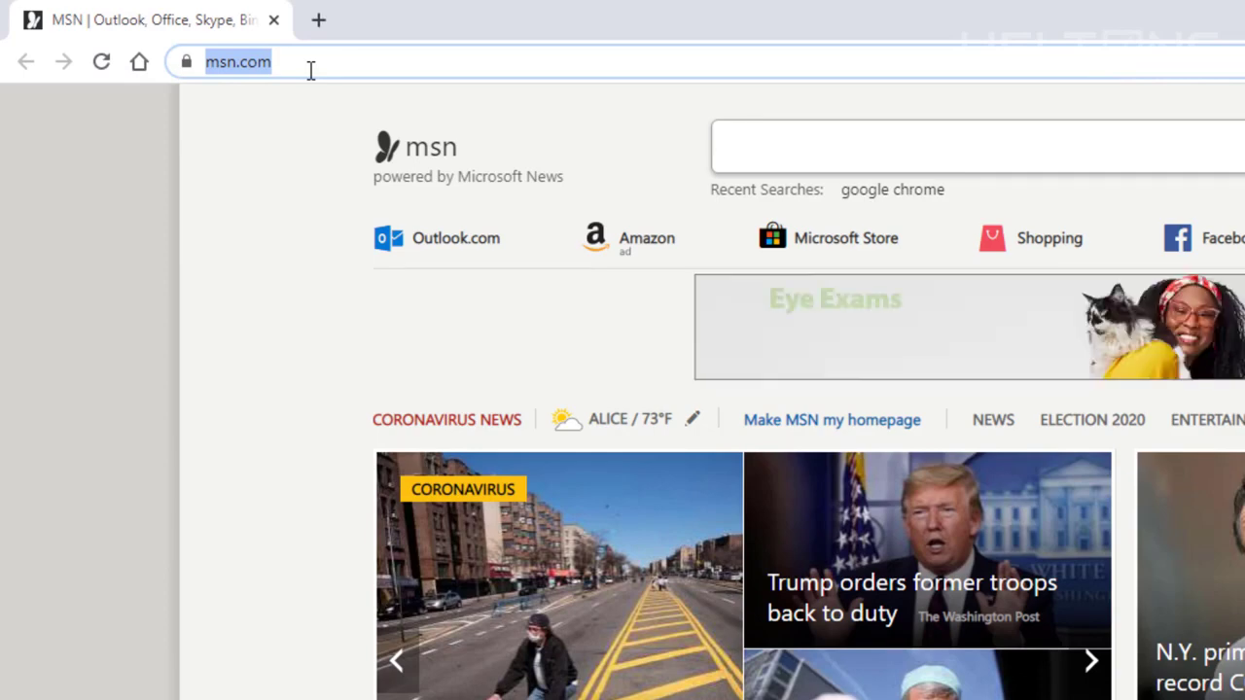
pyautogui.write('malw')
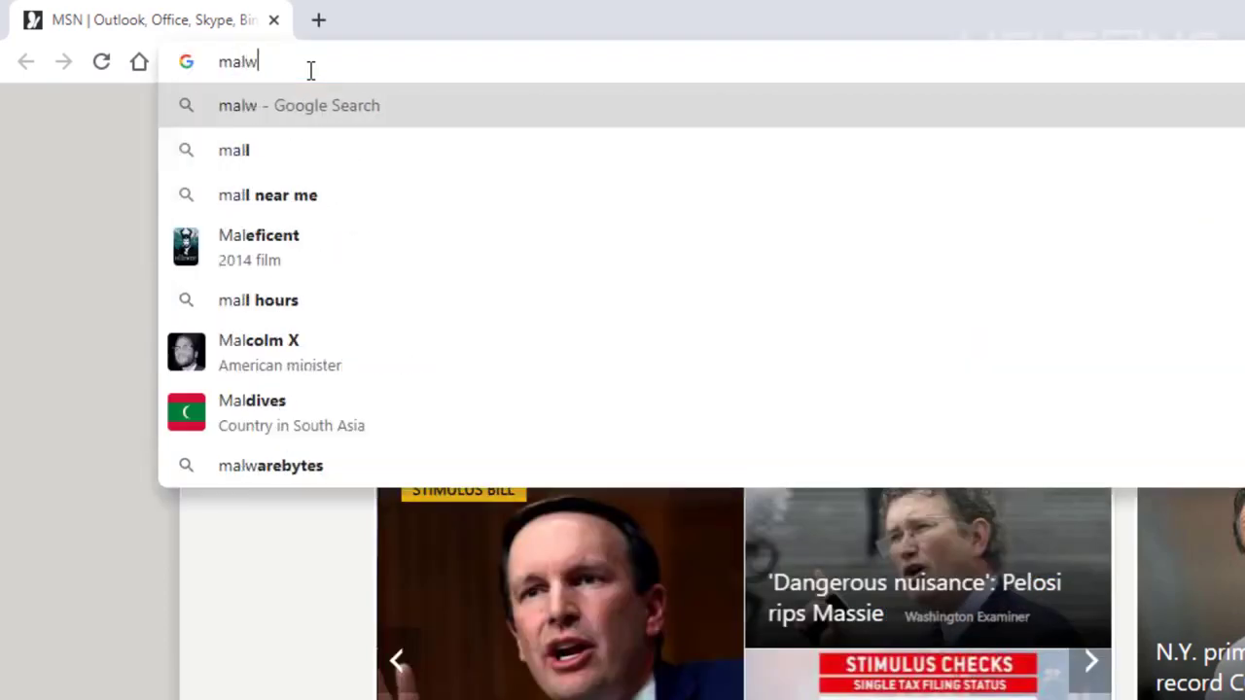
pyautogui.write('arebytes.c')
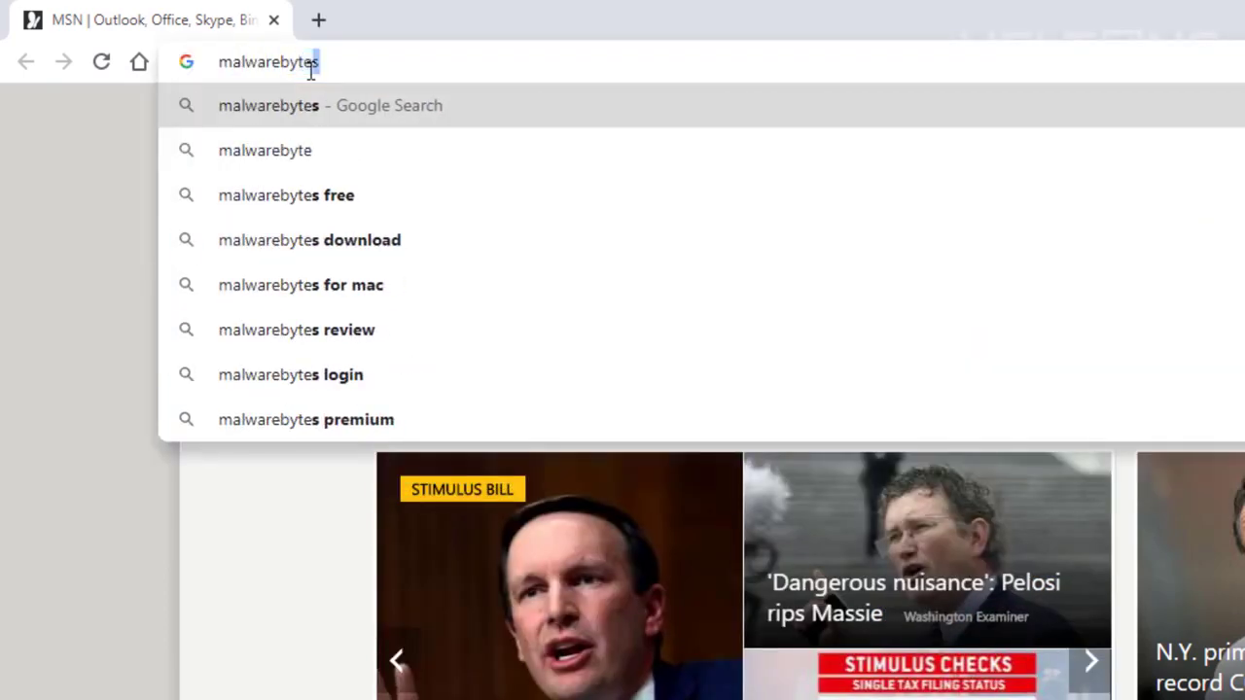
pyautogui.write('om')
pyautogui.press('Return')
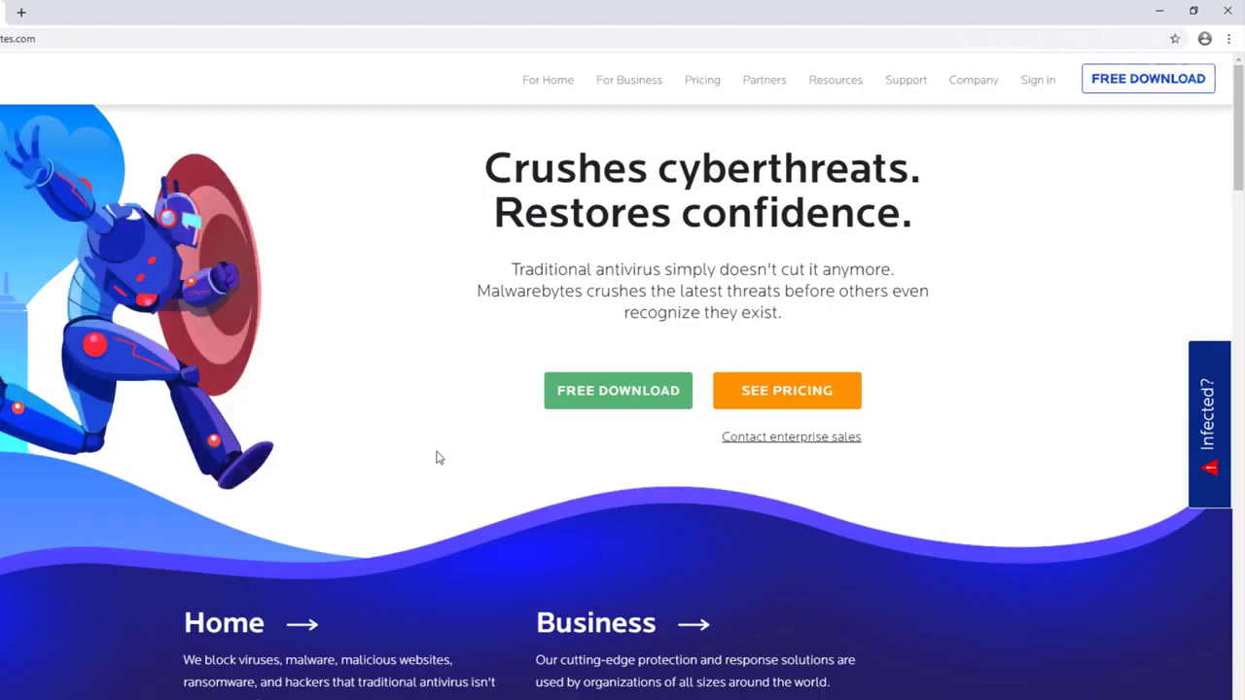
# - Download the free MBSetup.exe installer, review the install steps, and run it from the download bar
pyautogui.click(623, 403)
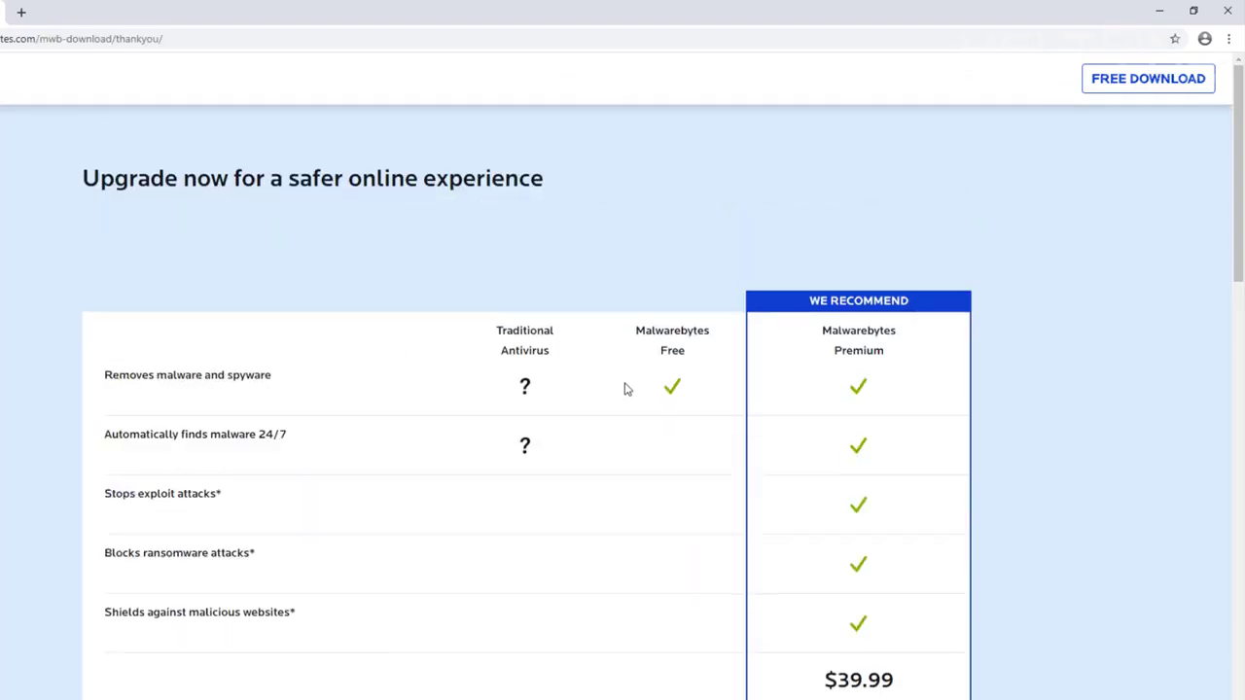
pyautogui.scroll(-2, 693, 352)
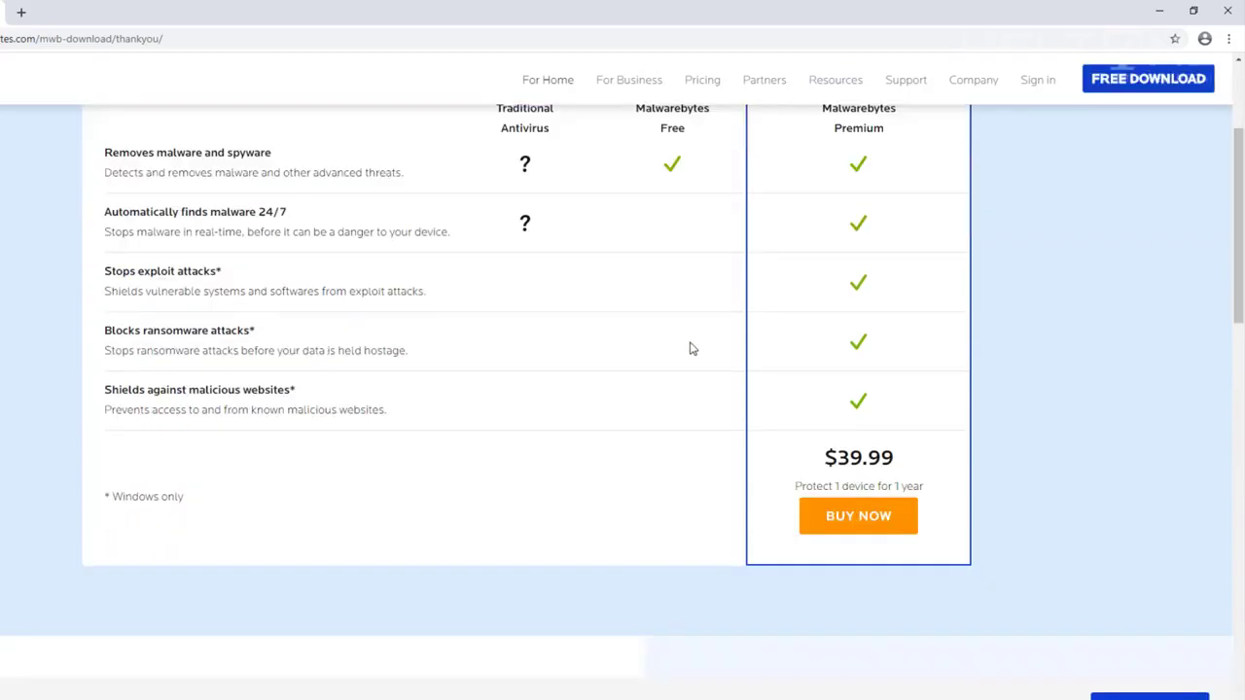
pyautogui.scroll(-2, 603, 330)
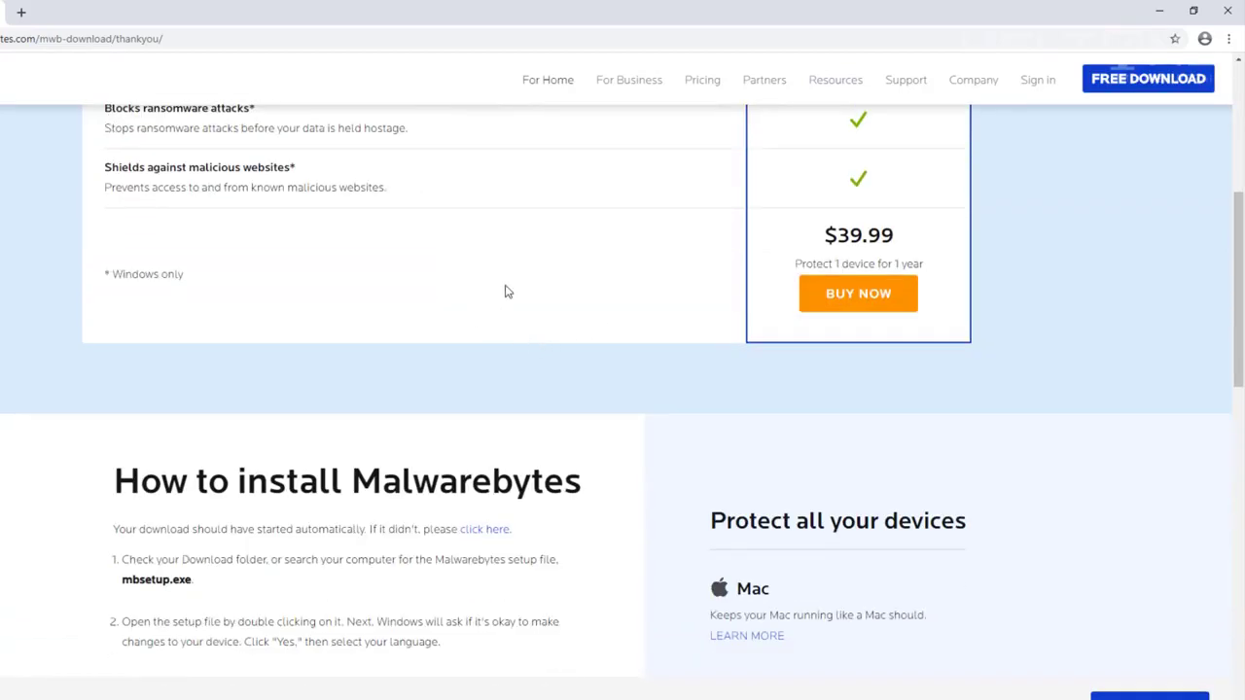
pyautogui.scroll(-2, 584, 336)
pyautogui.scroll(6, 583, 336)
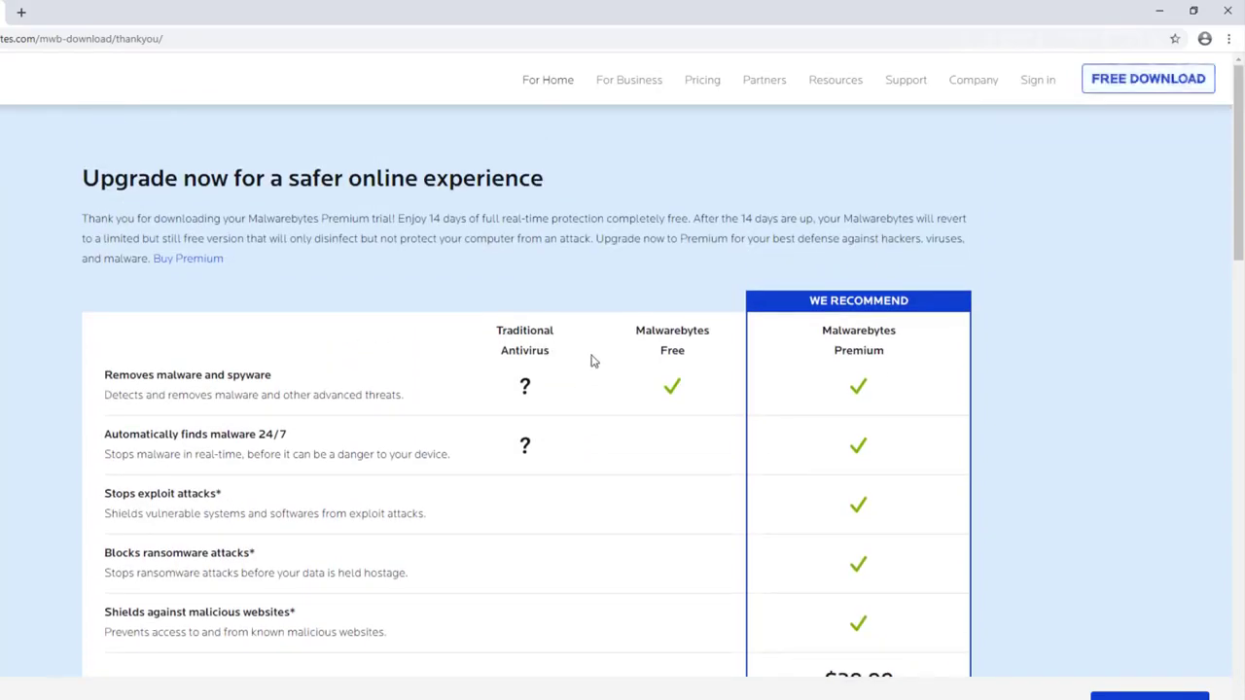
pyautogui.scroll(-15, 1118, 214)
pyautogui.scroll(15, 985, 328)
pyautogui.scroll(-1, 867, 198)
pyautogui.scroll(1, 704, 372)
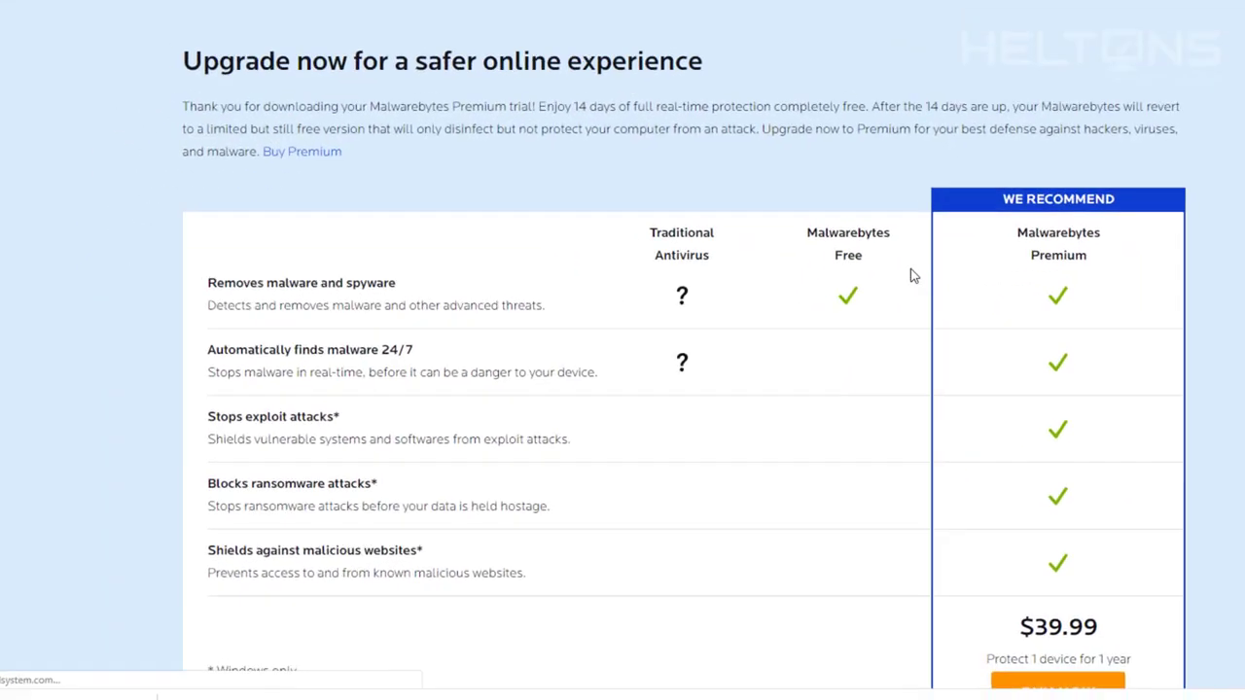
pyautogui.scroll(-5, 584, 389)
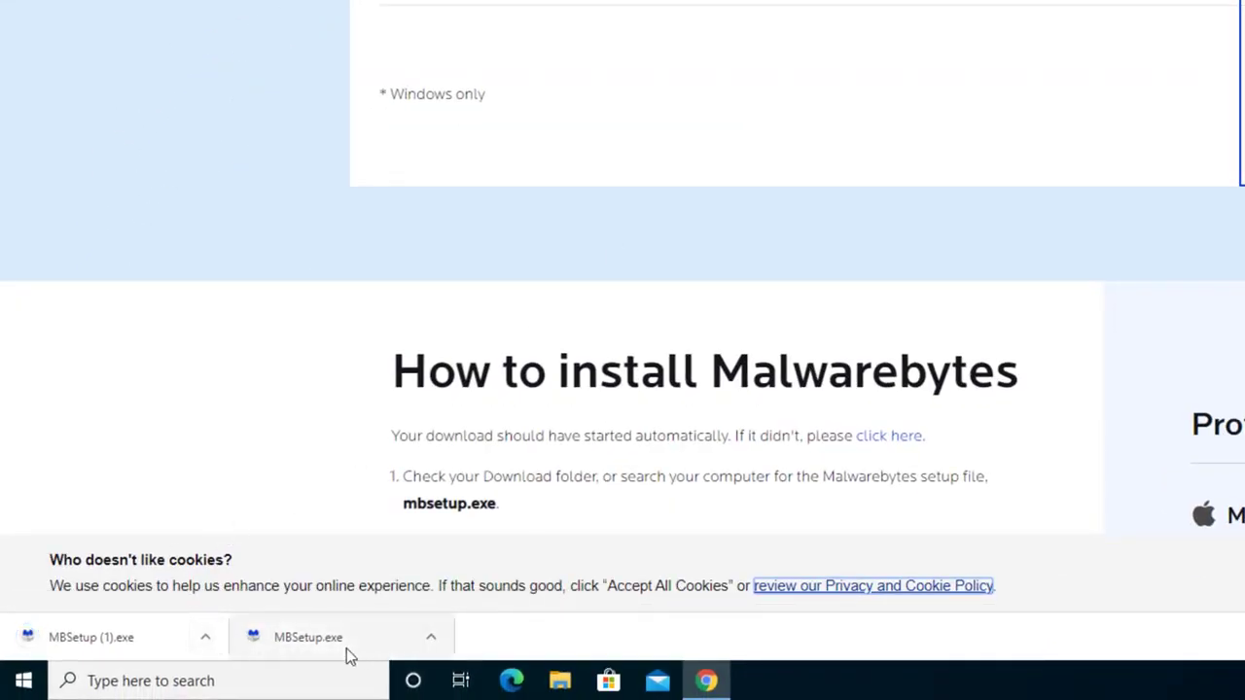
pyautogui.scroll(-4, 639, 530)
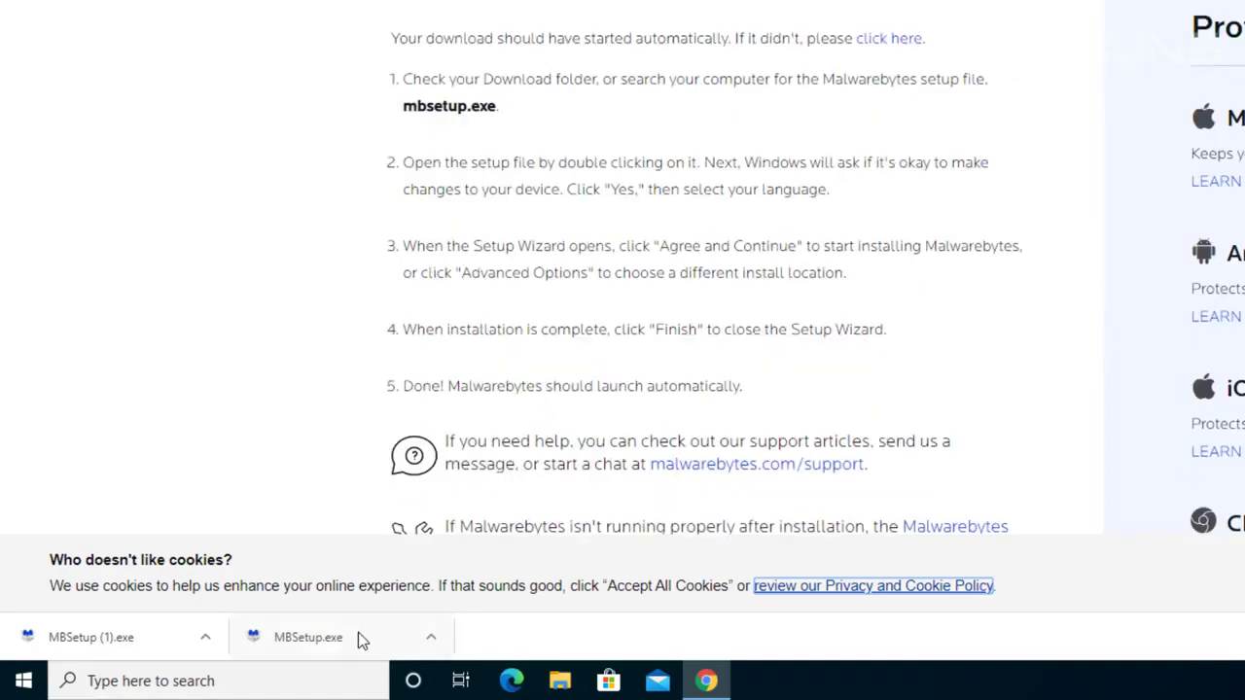
pyautogui.click(358, 637)
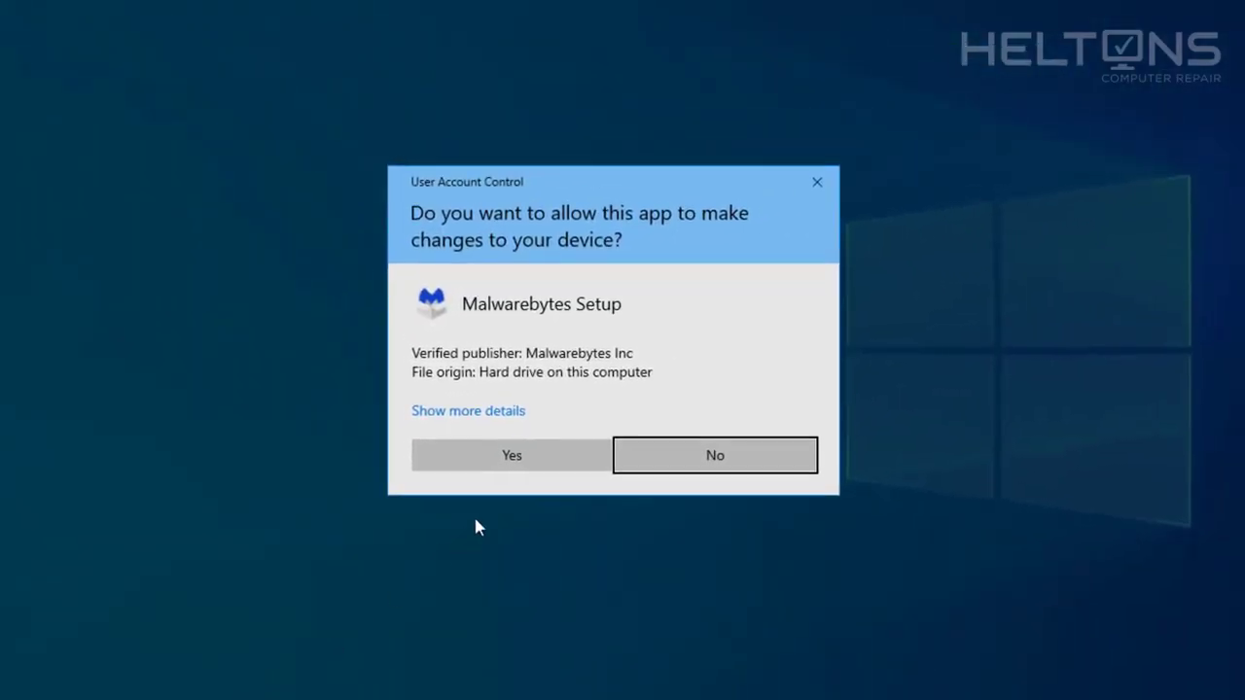
# - Approve the UAC prompt and install Malwarebytes for a Personal Computer
pyautogui.click(536, 463)
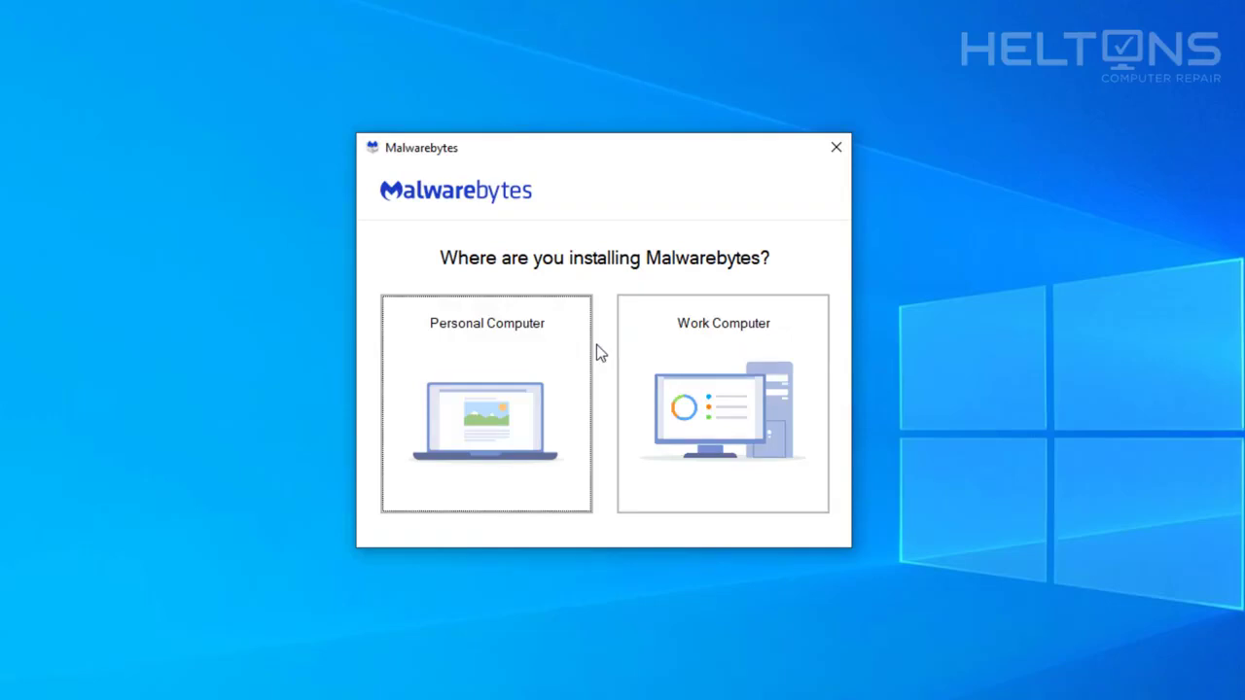
pyautogui.click(540, 355)
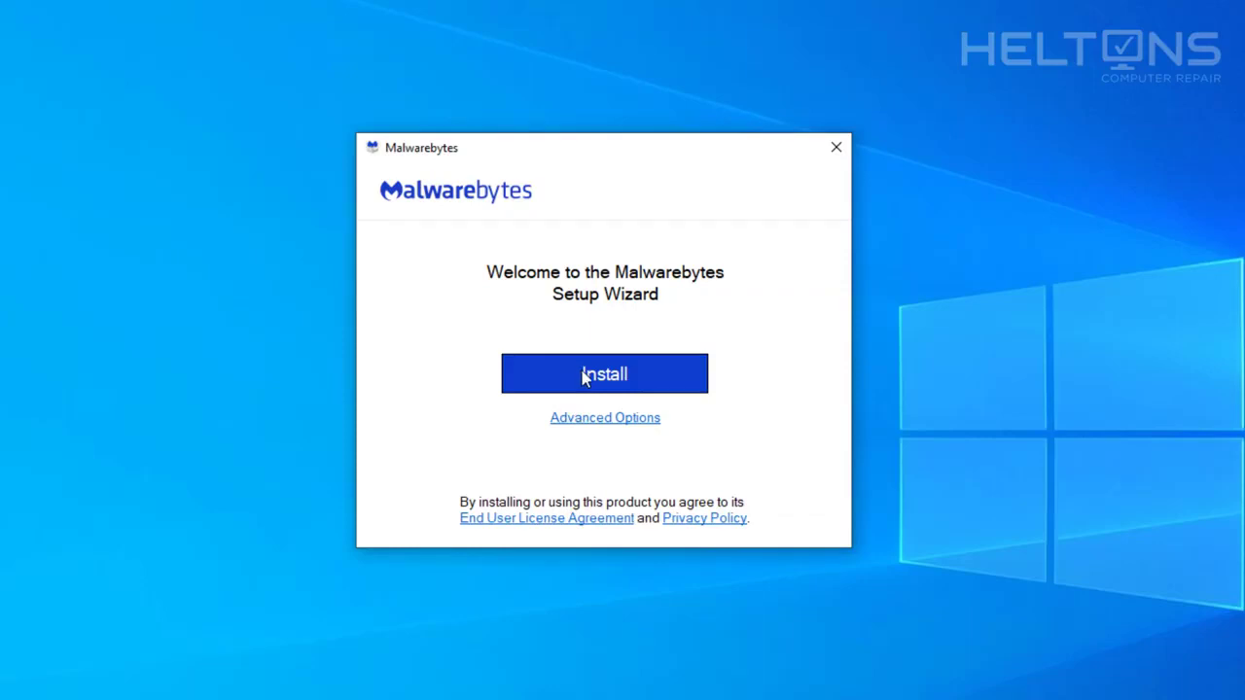
pyautogui.click(613, 377)
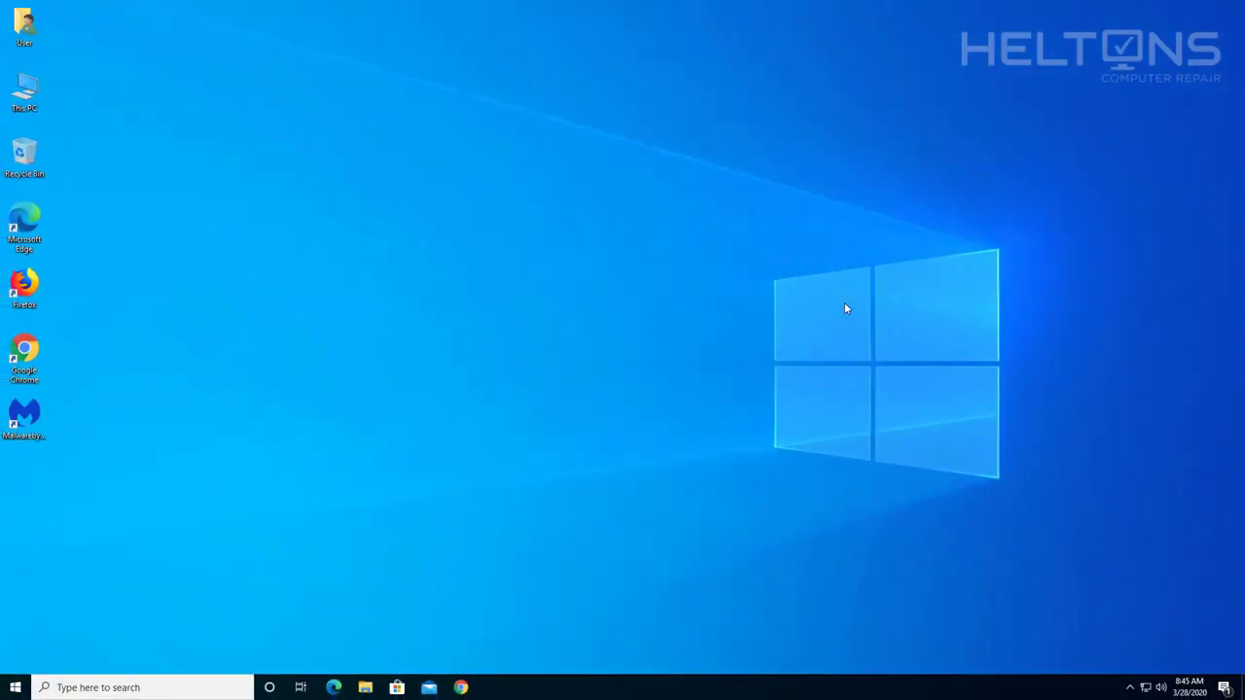
# - Launch Malwarebytes from its new desktop shortcut
pyautogui.click(1129, 687)
pyautogui.click(32, 416)
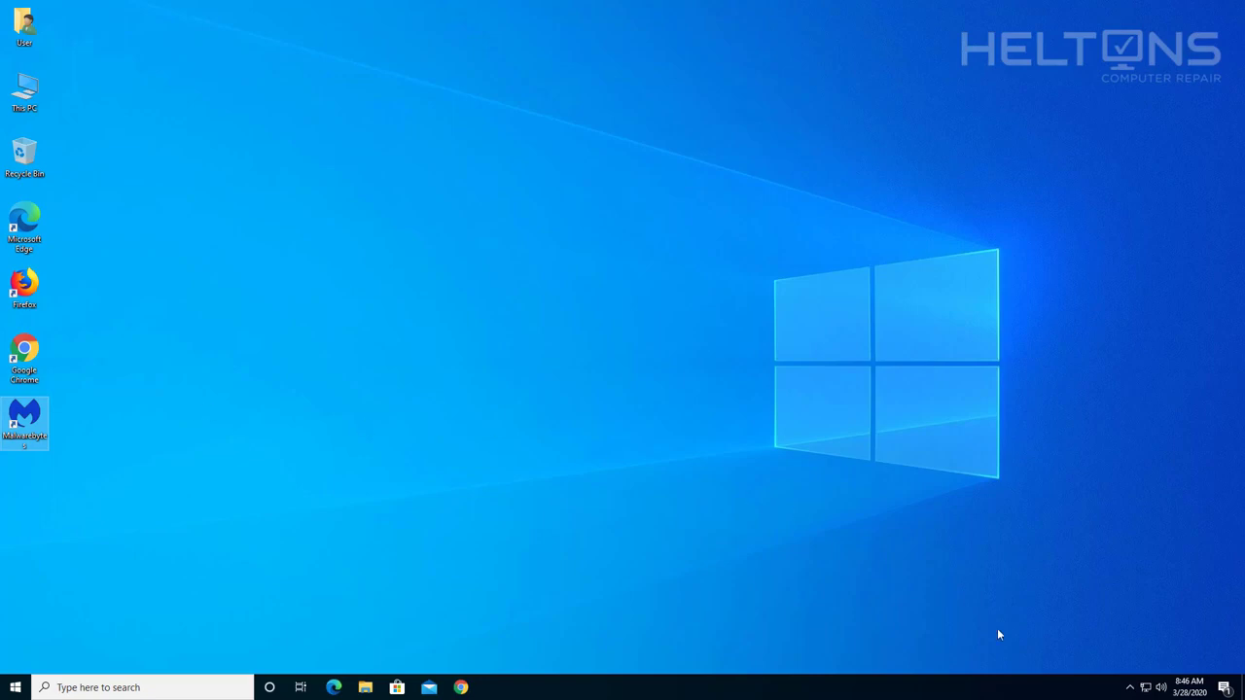
pyautogui.click(1129, 687)
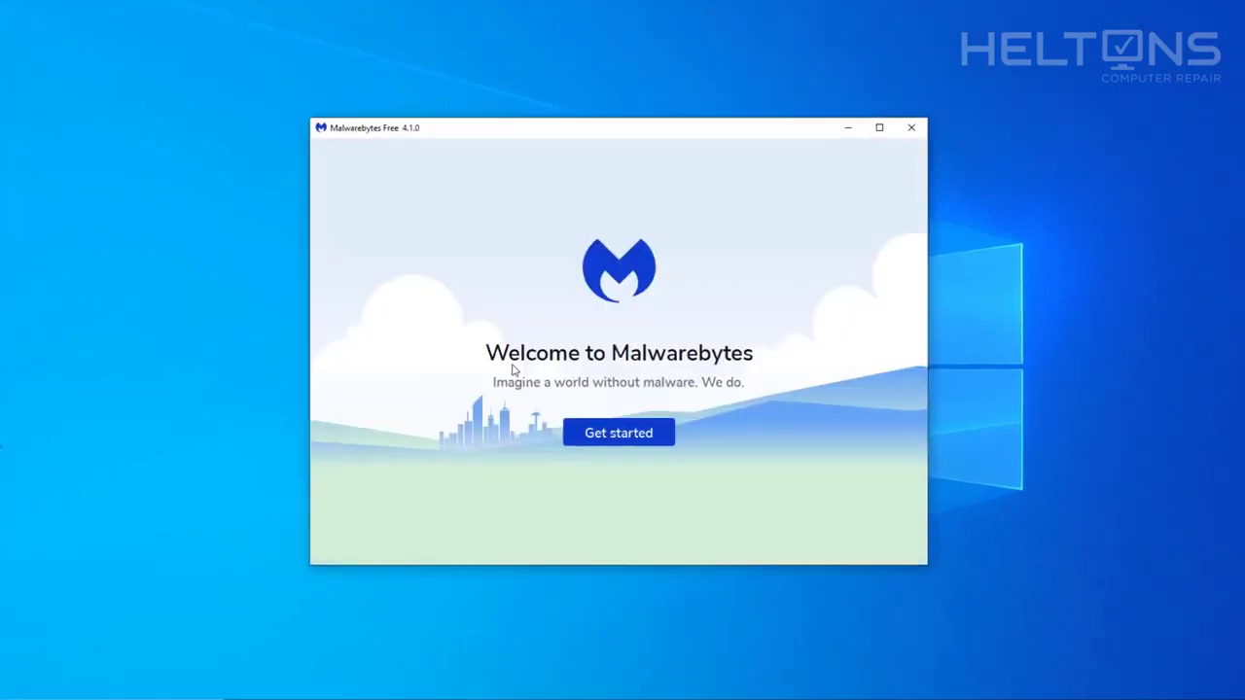
# - Finish first-run setup choosing Use Malwarebytes Free and skipping the email signup
pyautogui.click(616, 435)
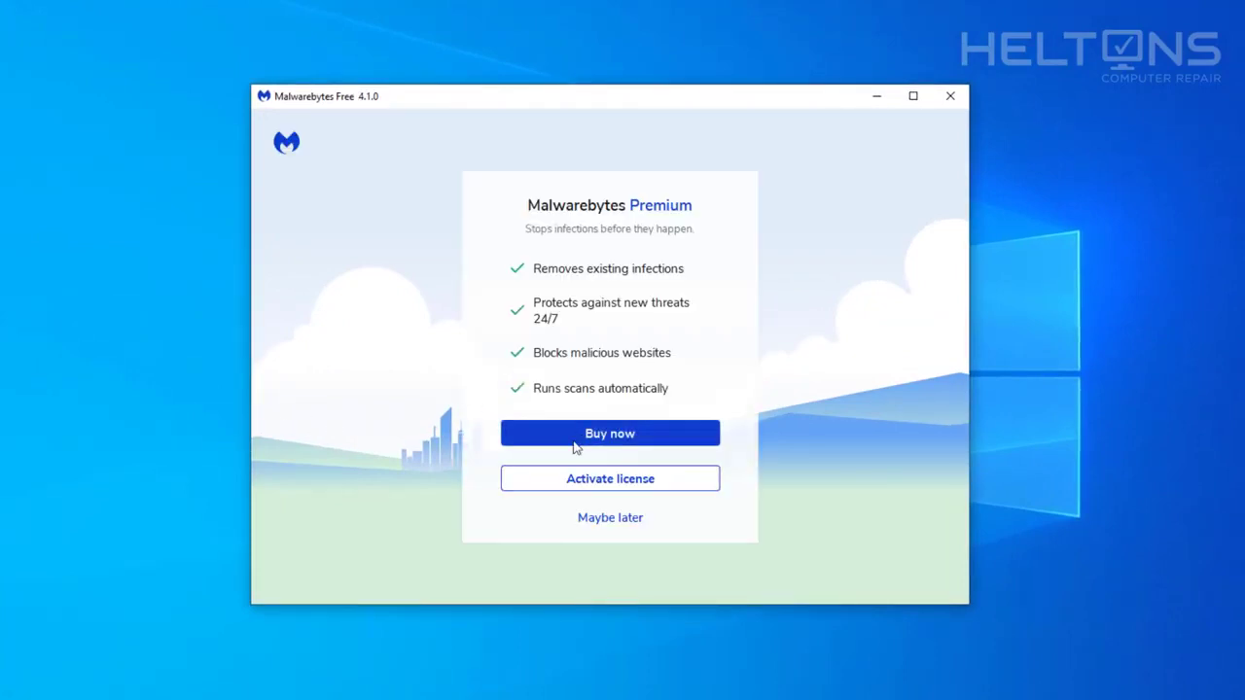
pyautogui.click(611, 519)
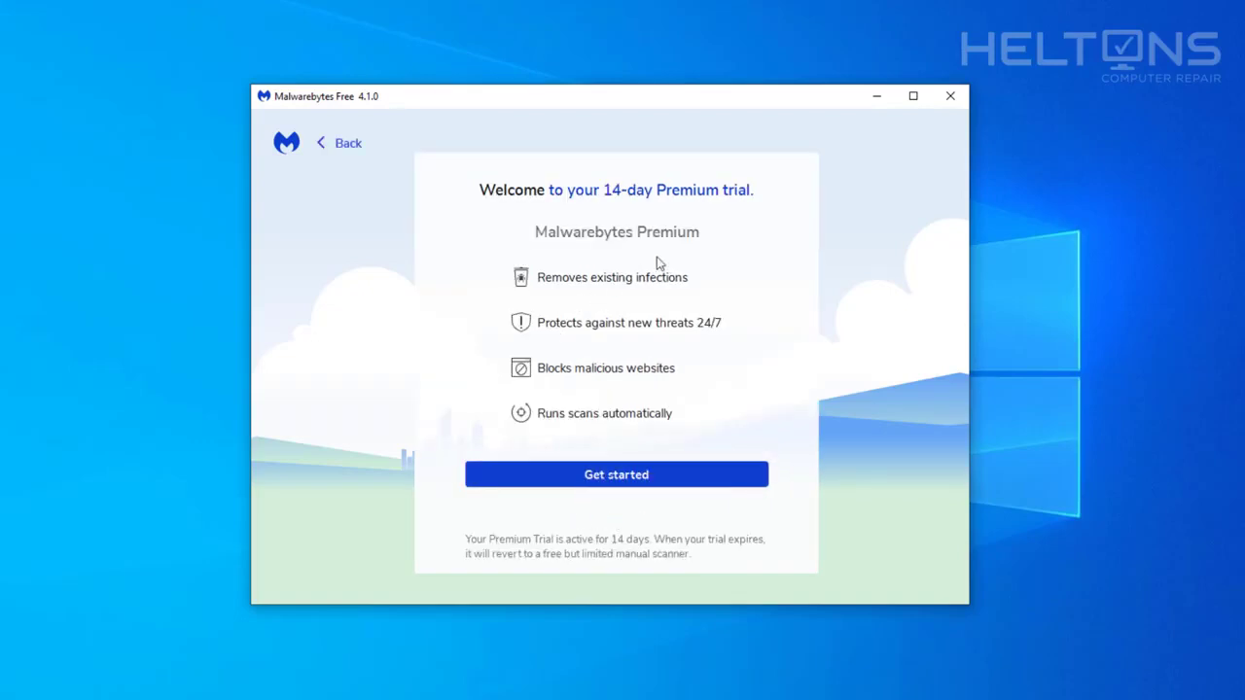
pyautogui.click(340, 146)
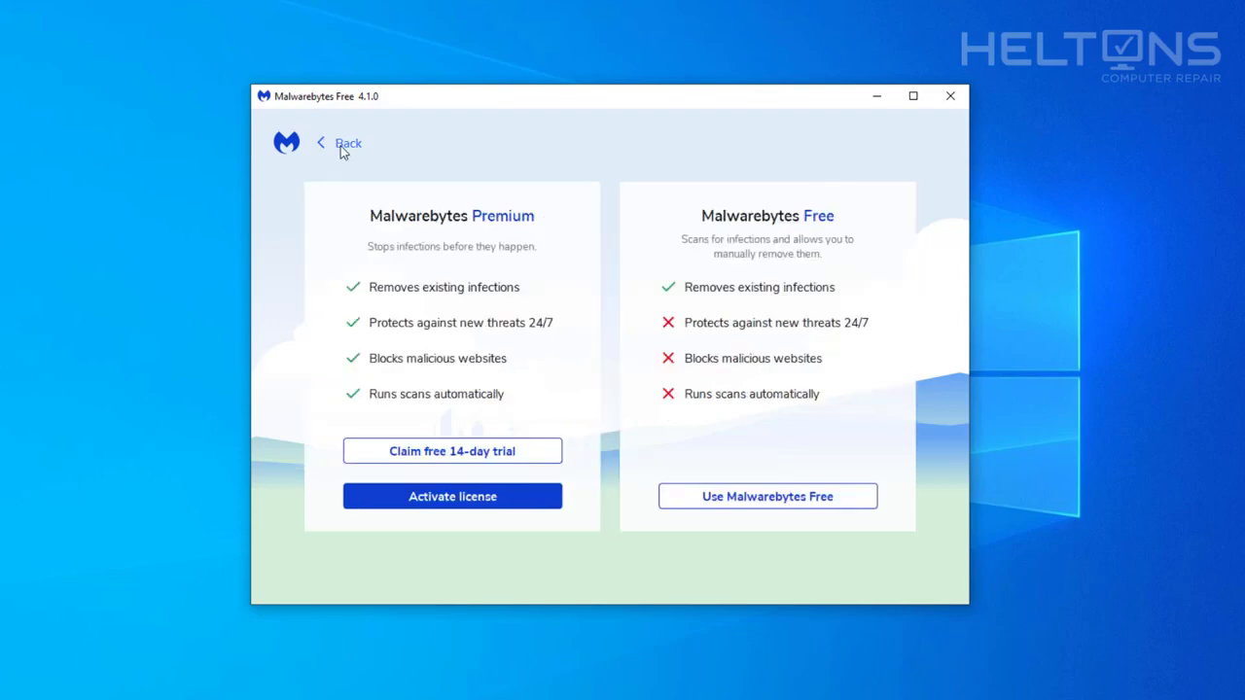
pyautogui.click(747, 500)
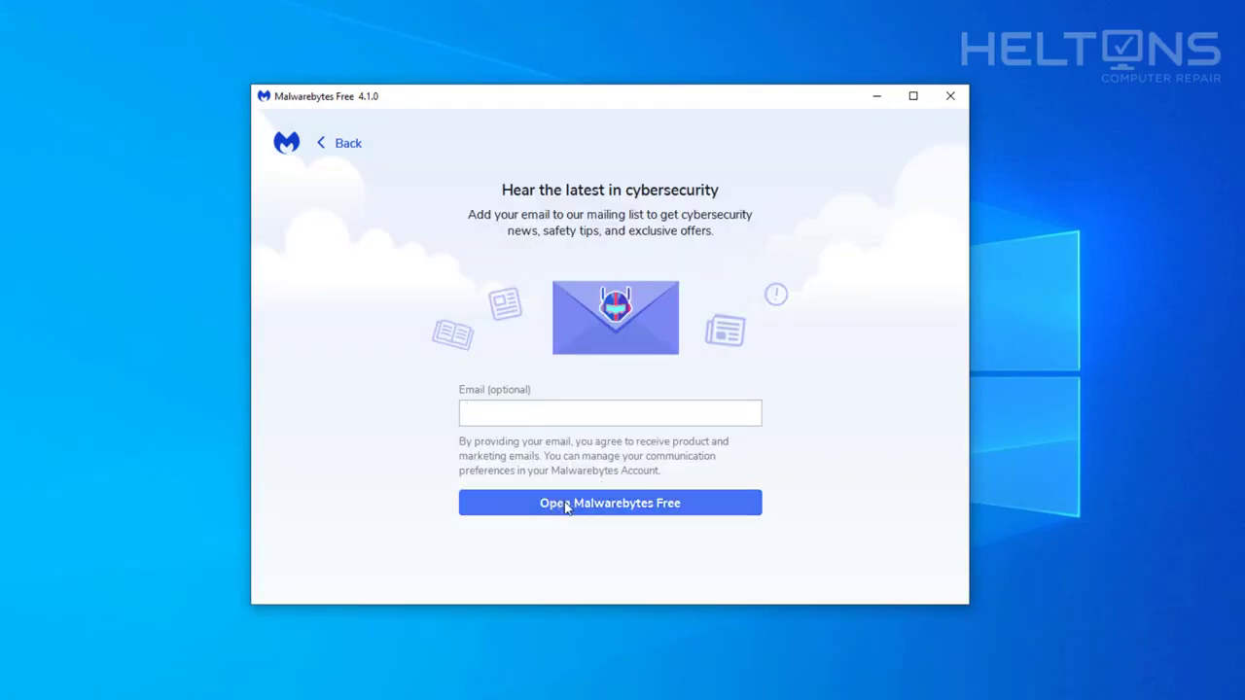
pyautogui.click(634, 506)
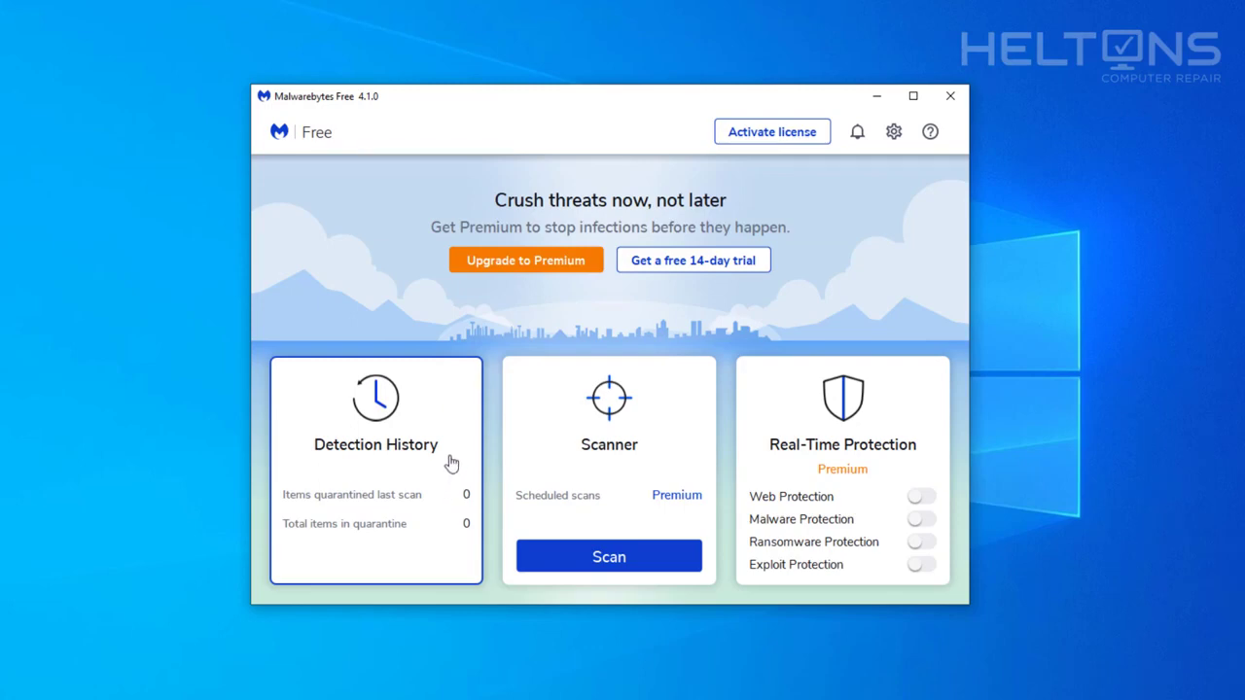
# - Start a Threat Scan from the dashboard's Scanner card
pyautogui.click(608, 557)
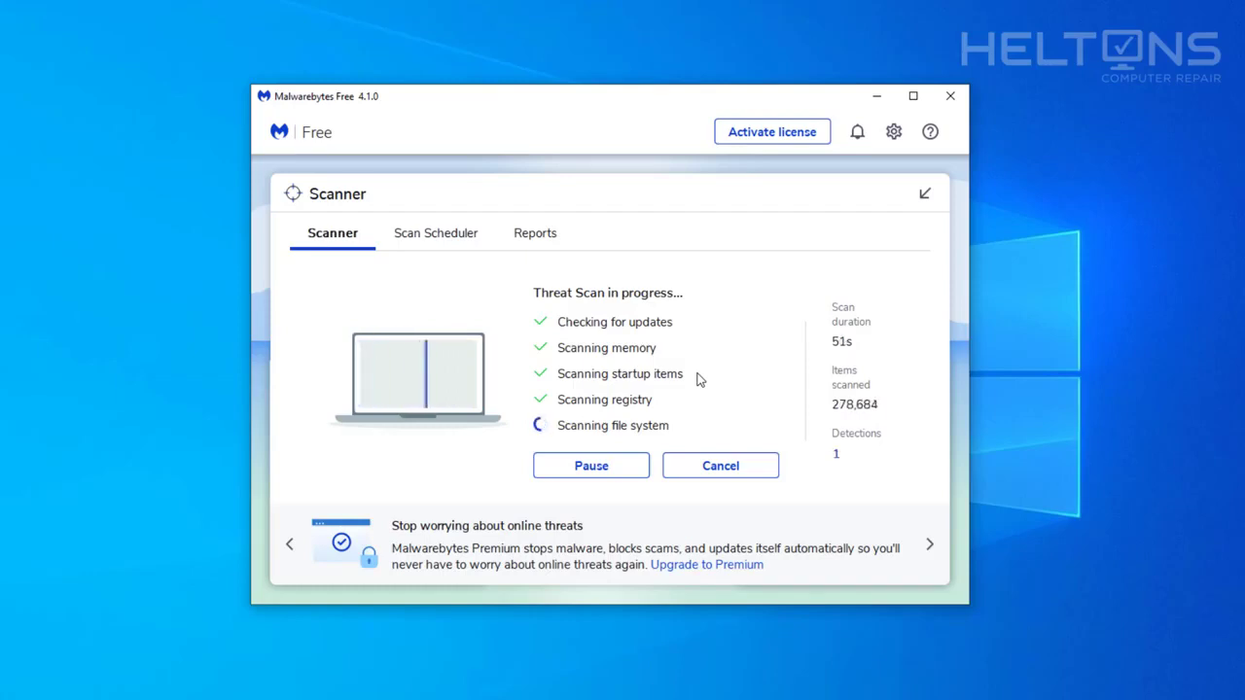
# - Quarantine the detected PUP.Optional.OpenCandy.UPX (BITTORRENT.EXE) and return to the dashboard
pyautogui.click(836, 457)
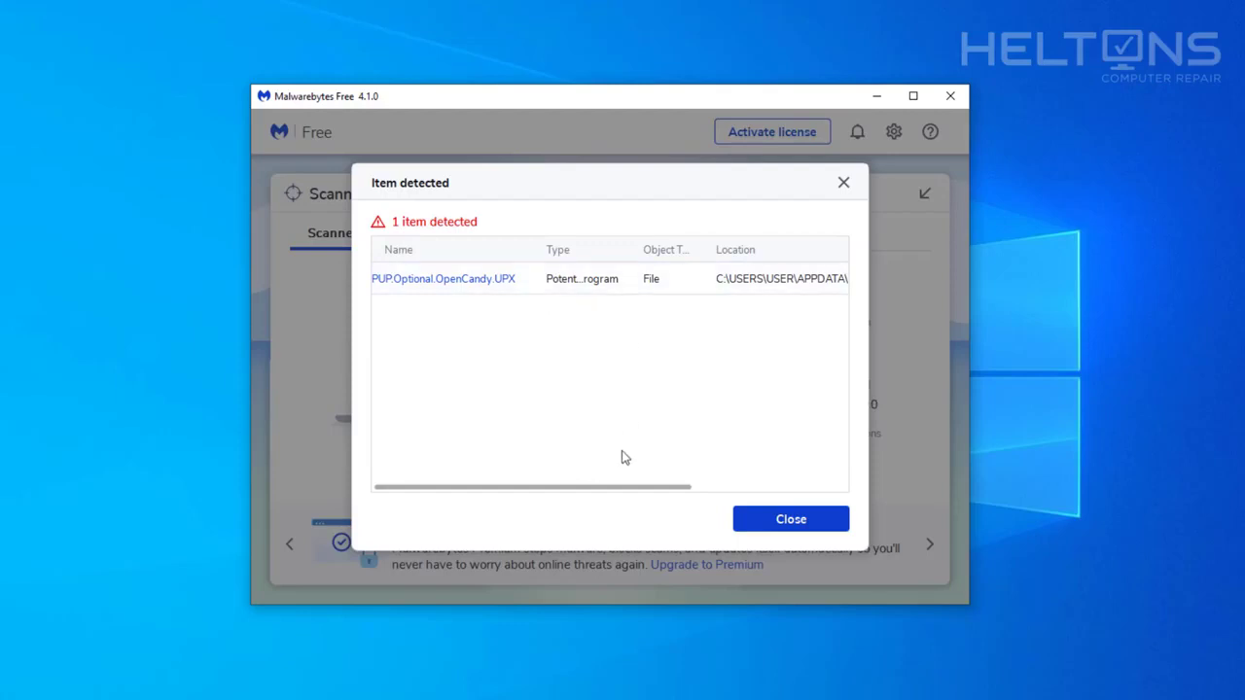
pyautogui.moveTo(628, 491); pyautogui.dragTo(595, 485)
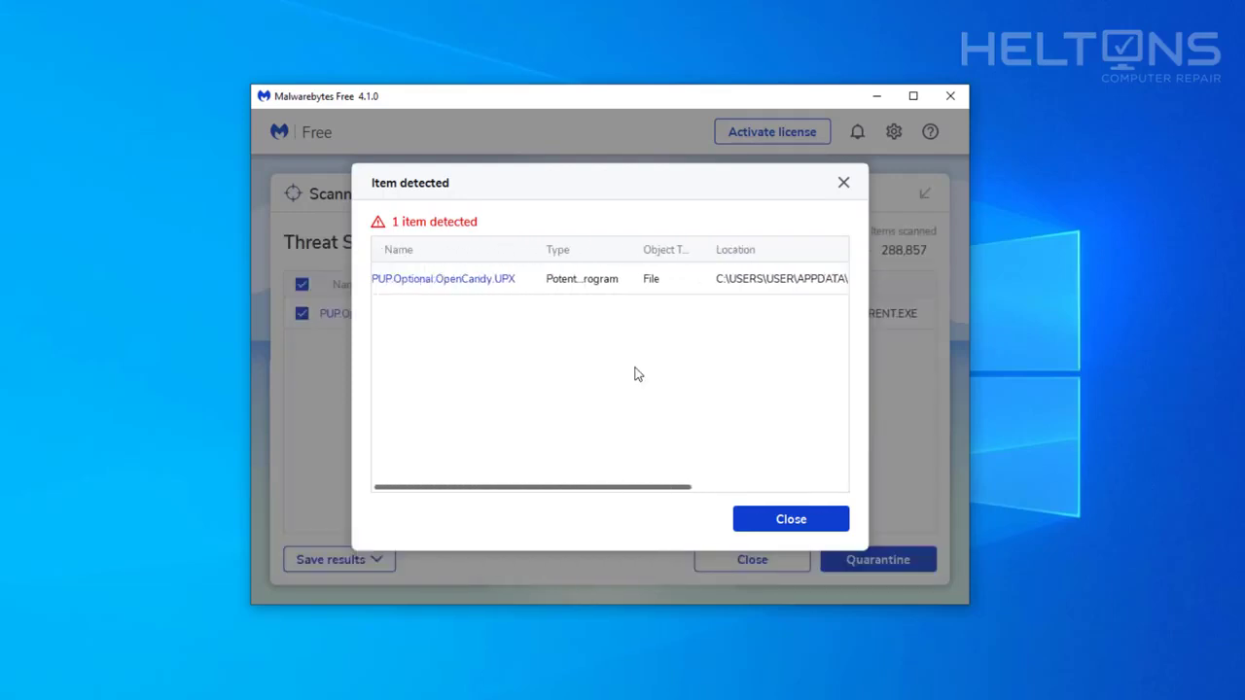
pyautogui.click(842, 183)
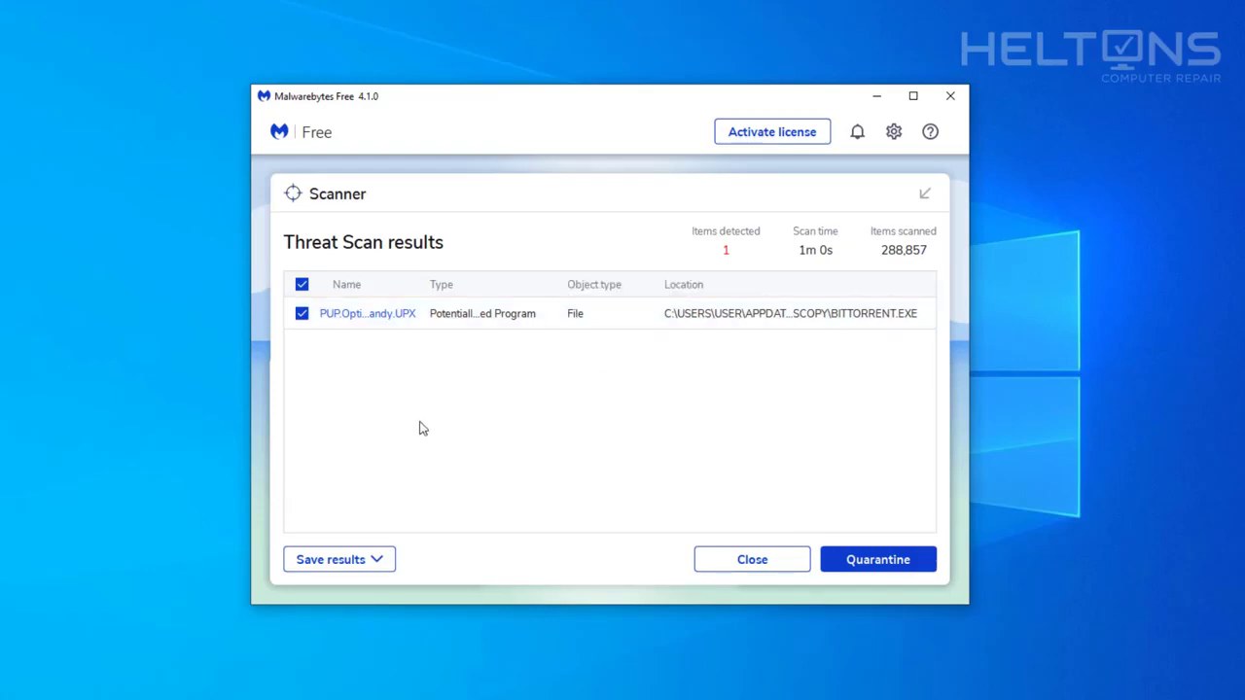
pyautogui.click(852, 561)
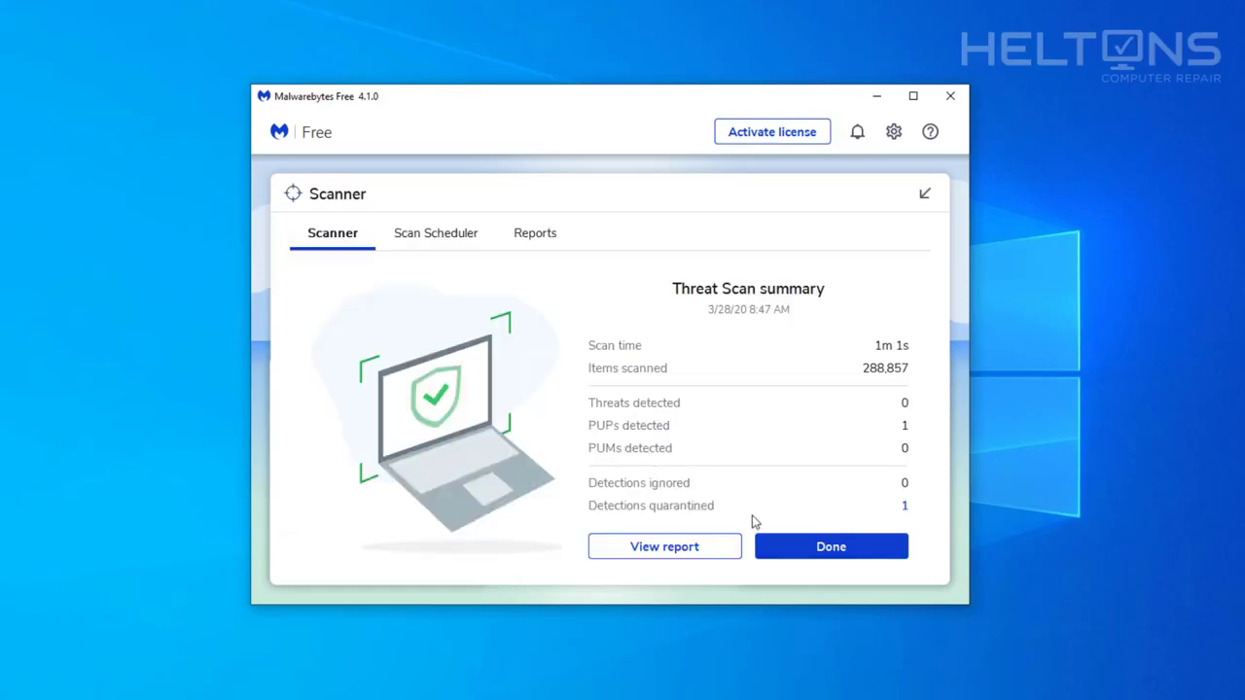
pyautogui.click(799, 550)
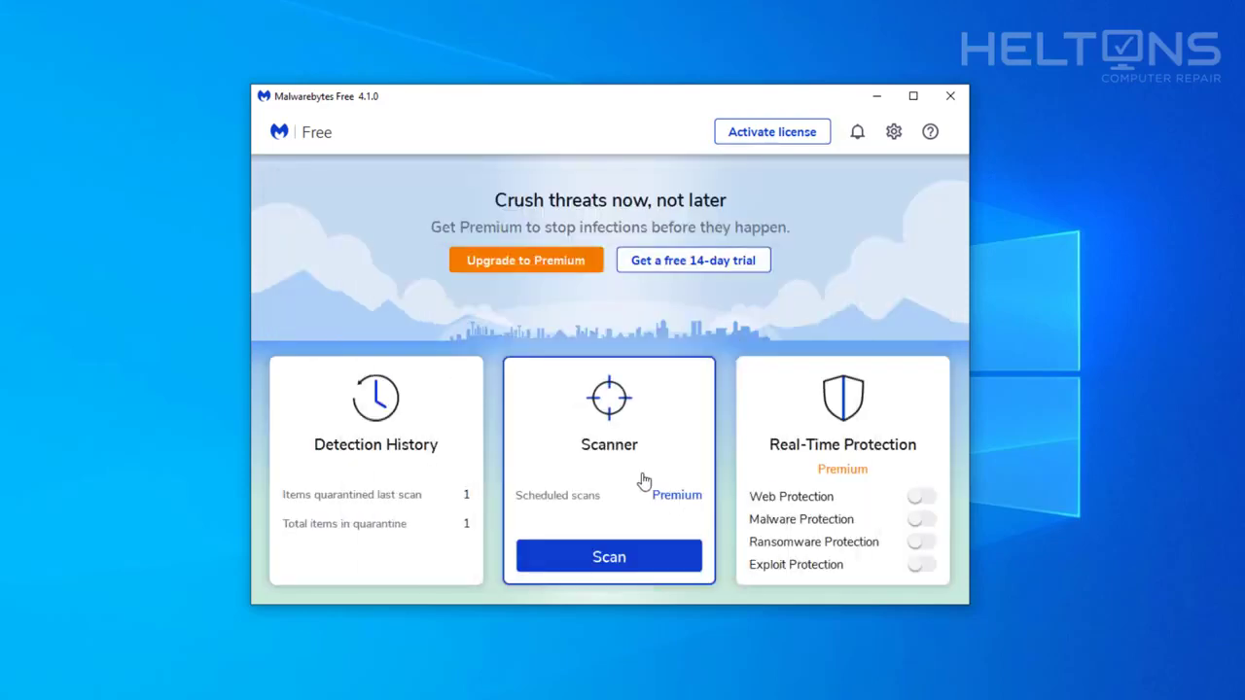